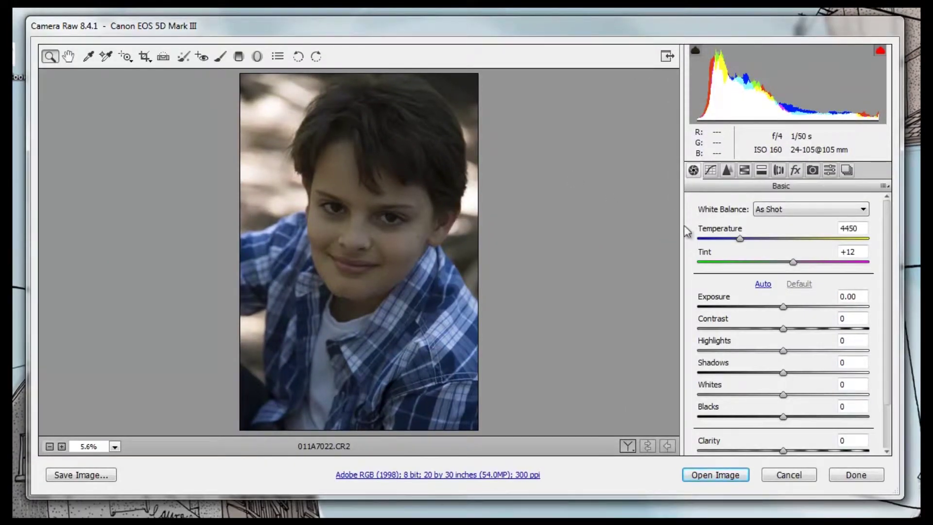
Set Exposure to +0.75, Highlights to -93 and Shadows to +23 for the raw portrait, and open it in Photoshop
mouse_move(784, 305)
left_mouse_down()
mouse_move(827, 293)
mouse_move(797, 304)
left_mouse_up()
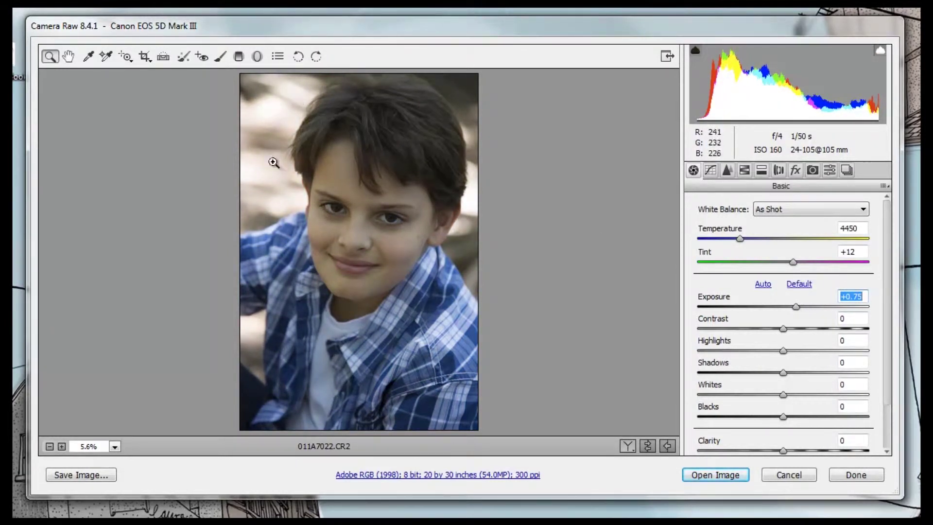
left_click_drag(784, 350, 706, 361)
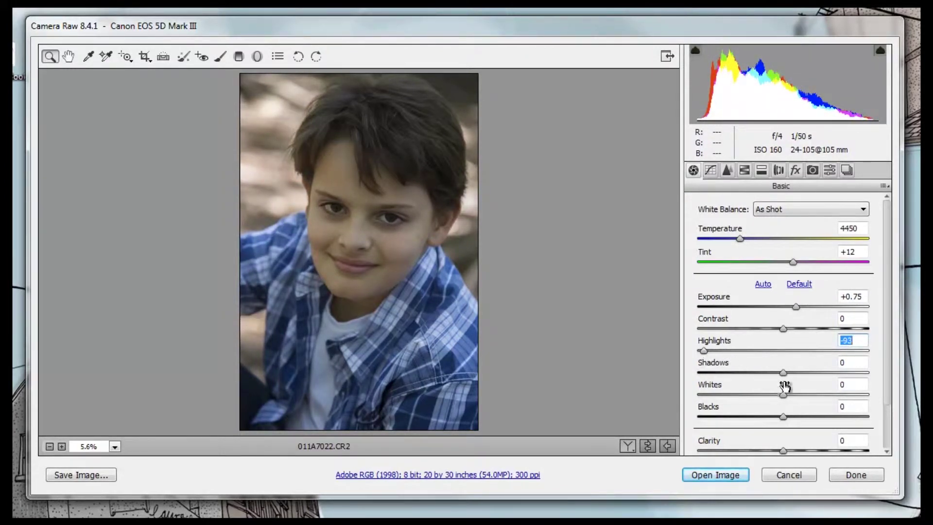
mouse_move(786, 373)
left_mouse_down()
mouse_move(813, 373)
mouse_move(803, 373)
left_mouse_up()
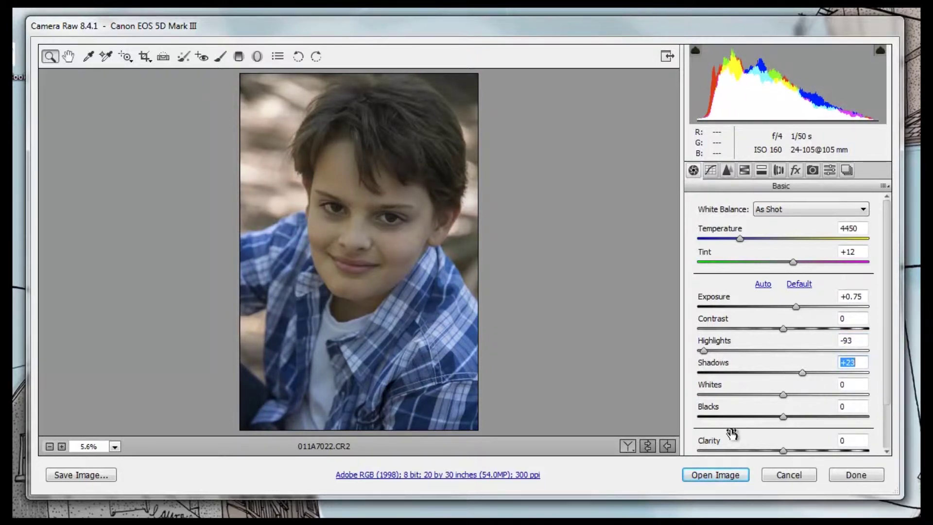
left_click(722, 475)
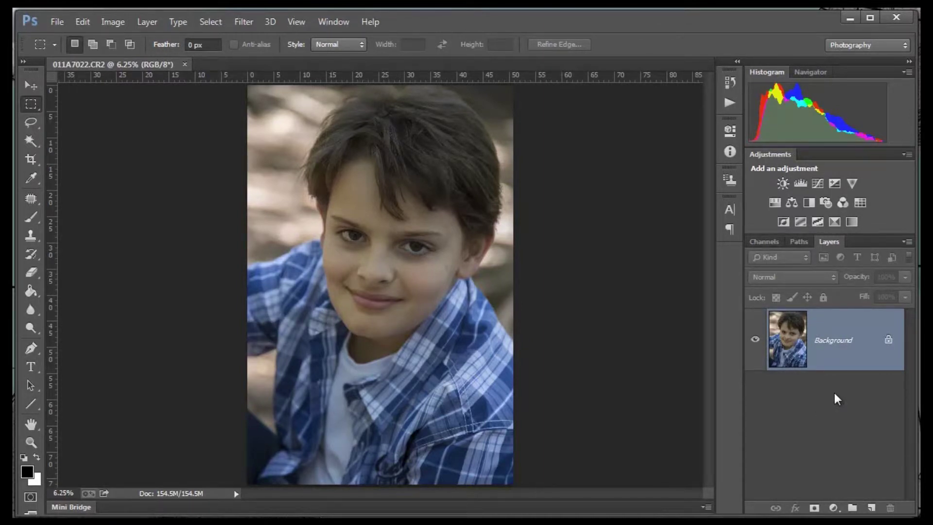
Duplicate the Background layer and set up the Clone Stamp tool in Lighten mode at 30% opacity
left_click_drag(833, 340, 872, 508)
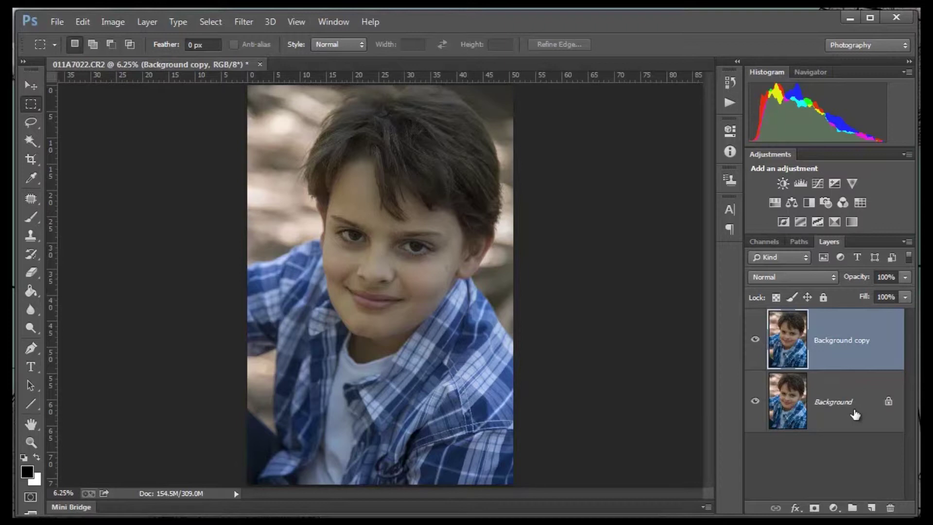
key("ctrl+plus")
key("ctrl+plus")
key("ctrl+plus")
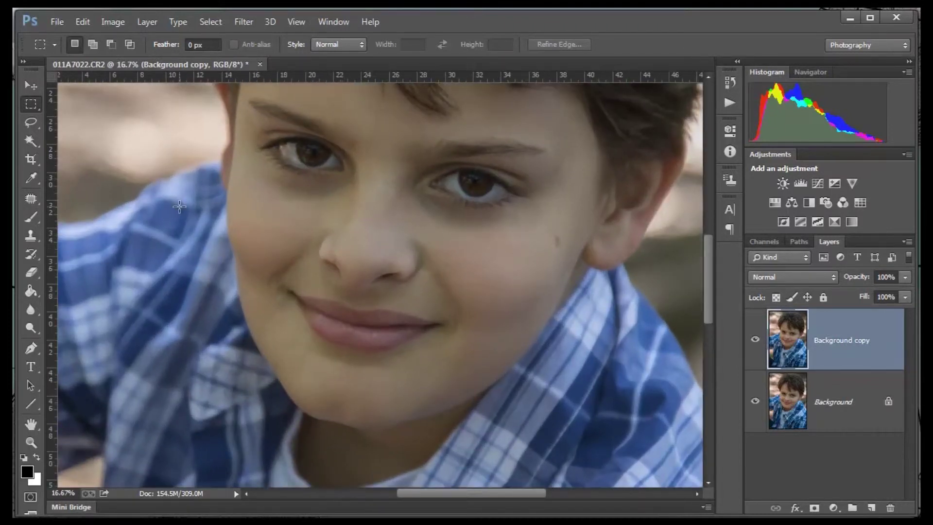
left_click(31, 236)
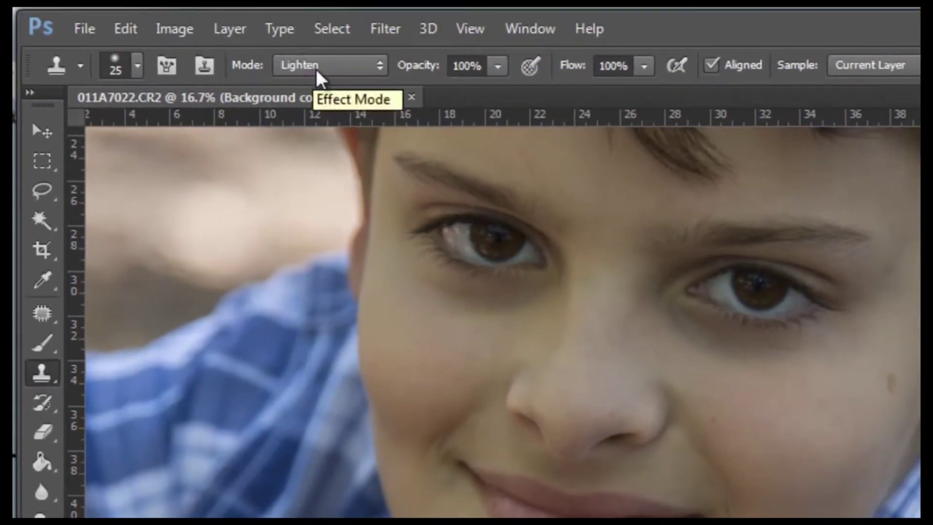
left_click_drag(409, 67, 355, 79)
left_click_drag(223, 58, 217, 60)
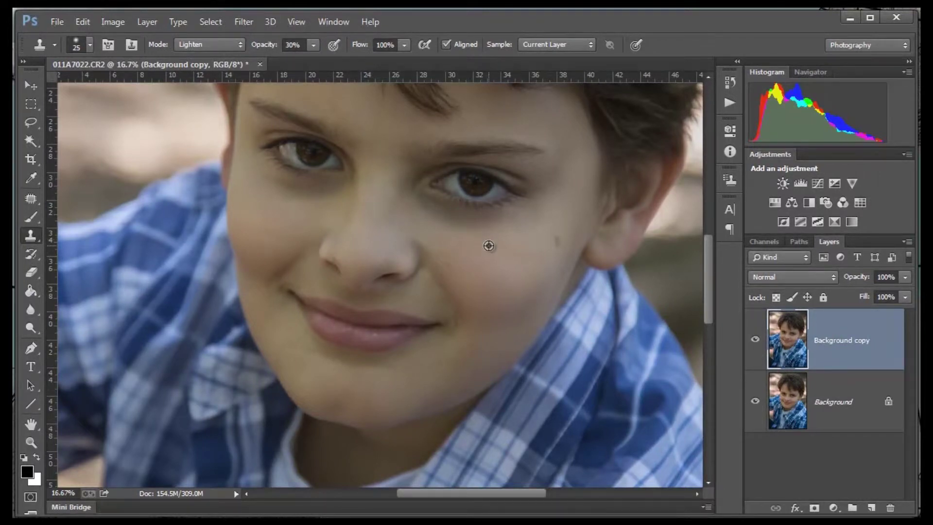
Lighten the shadows under both of the boy's eyes with the Clone Stamp at a 300 px brush size, sampling nearby cheek skin
key("bracketright")
key("bracketright")
key("bracketright")
key("bracketright")
key("bracketright")
key("bracketright")
key("bracketright")
key("bracketright")
key("bracketright")
key("bracketright")
key("bracketright")
key("bracketright")
key("bracketright")
key("bracketright")
key("bracketleft")
key("bracketleft")
key("bracketleft")
mouse_move(501, 218)
left_mouse_down()
mouse_move(441, 211)
mouse_move(424, 200)
mouse_move(501, 217)
mouse_move(440, 215)
mouse_move(417, 199)
mouse_move(453, 214)
mouse_move(523, 219)
left_mouse_up()
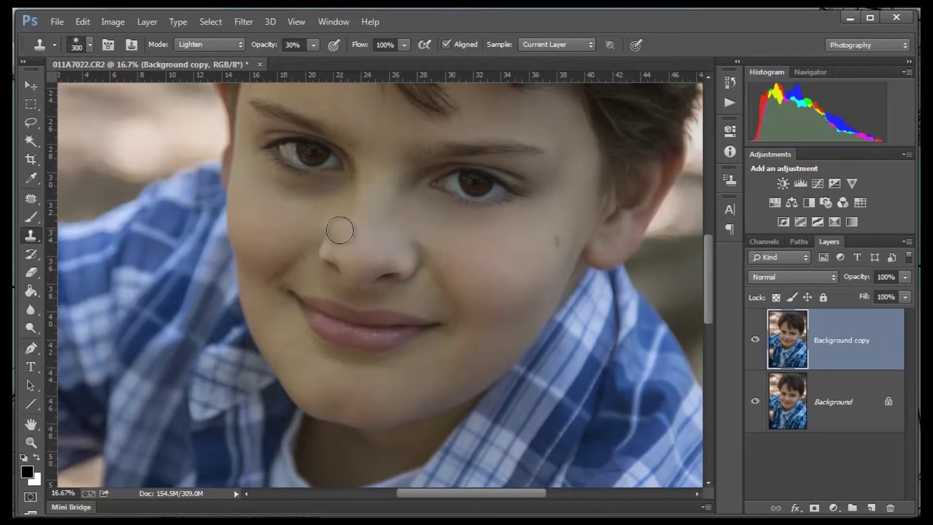
left_click(309, 215, "alt")
mouse_move(308, 204)
left_mouse_down()
mouse_move(327, 189)
mouse_move(270, 185)
mouse_move(339, 183)
mouse_move(270, 194)
mouse_move(306, 188)
mouse_move(261, 179)
left_mouse_up()
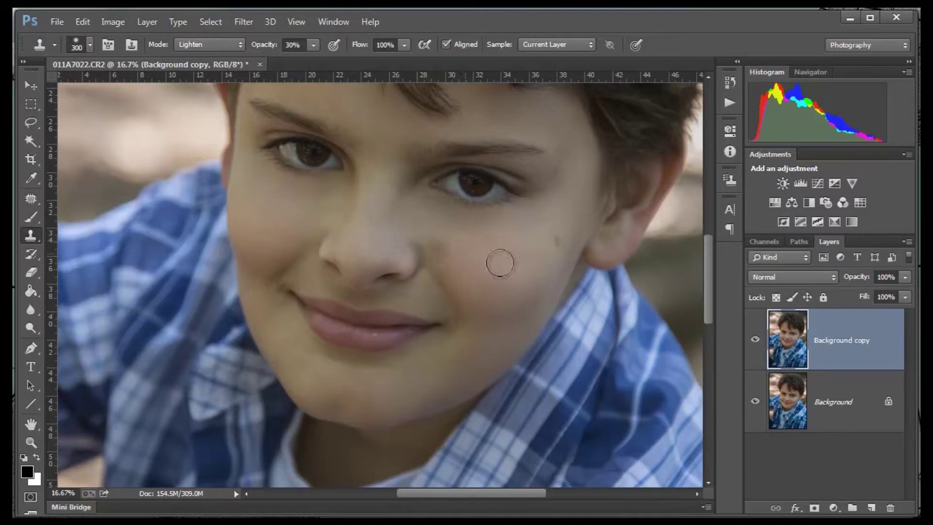
Draw a freehand Lasso selection with a 250 px feather around the boy's face and chest
key("ctrl+minus")
key("ctrl+minus")
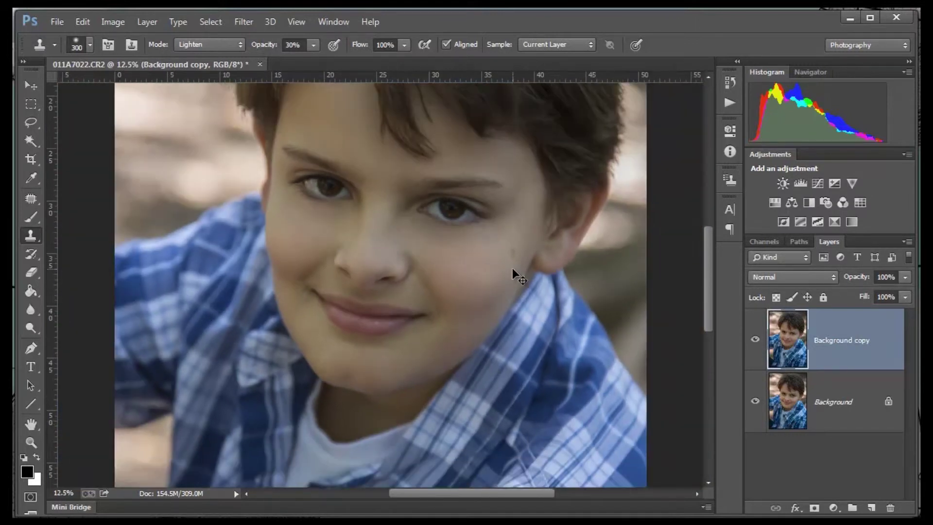
key("ctrl+minus")
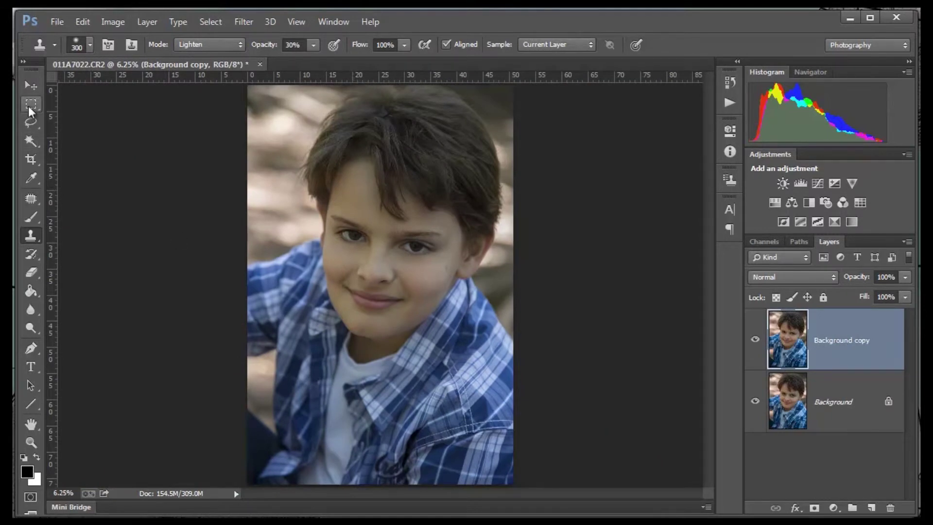
left_click(34, 128)
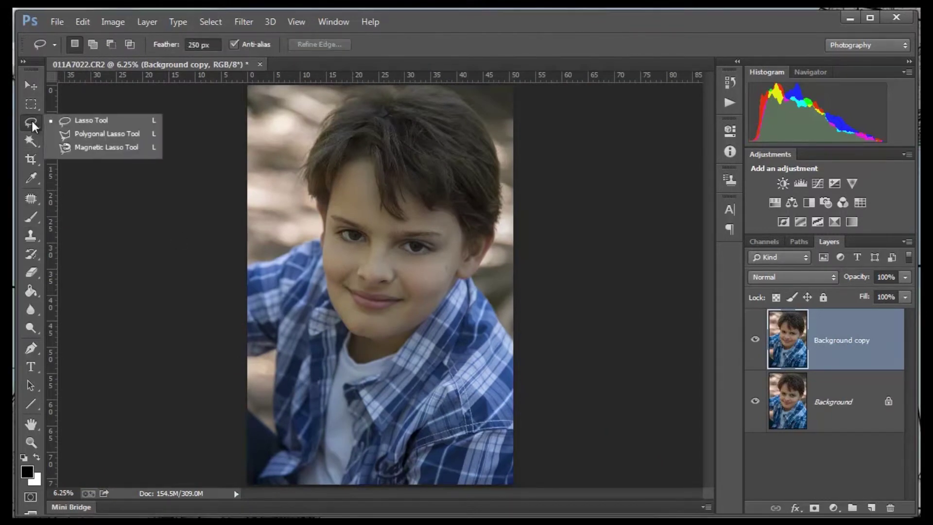
left_click(95, 122)
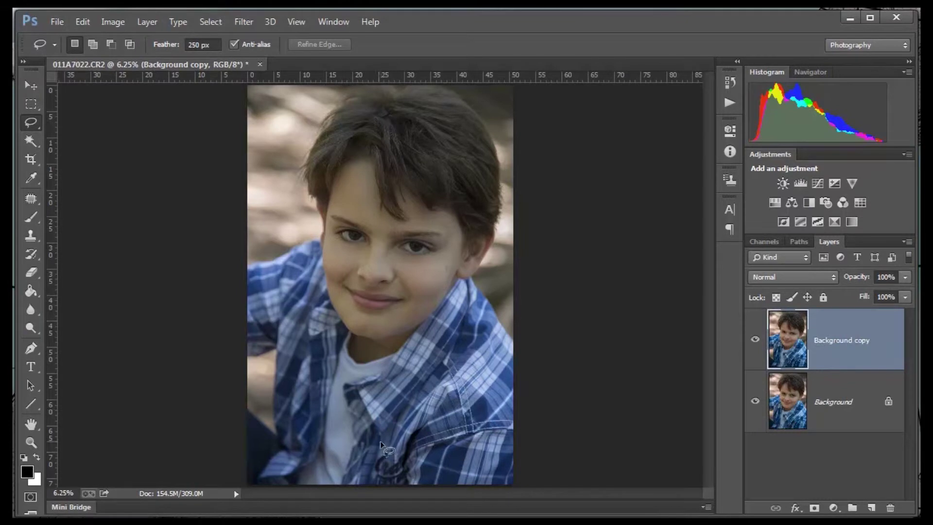
mouse_move(400, 428)
left_mouse_down()
mouse_move(457, 338)
mouse_move(475, 288)
mouse_move(474, 193)
mouse_move(451, 158)
mouse_move(407, 134)
mouse_move(355, 131)
mouse_move(323, 155)
mouse_move(322, 241)
mouse_move(294, 394)
mouse_move(332, 440)
mouse_move(367, 444)
left_mouse_up()
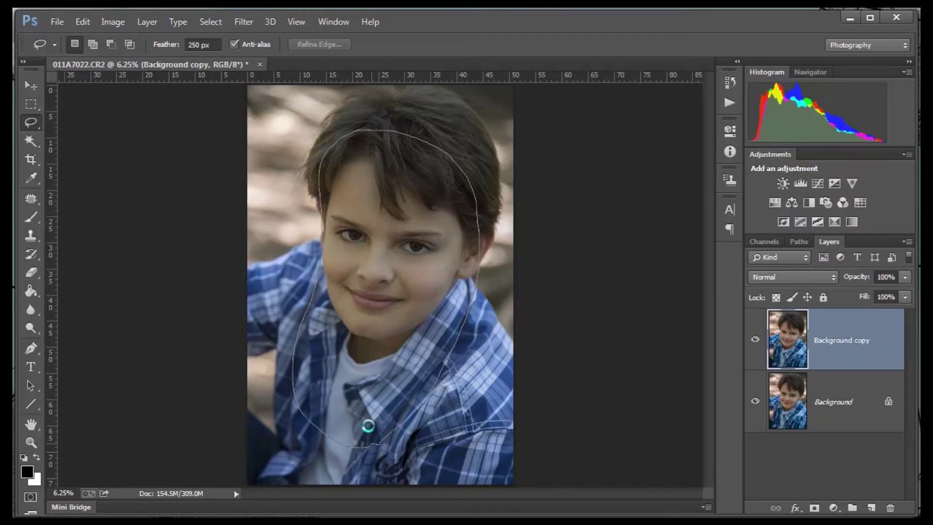
Add a Curves adjustment for the selected area and raise the midtones slightly at input 114
left_click(818, 183)
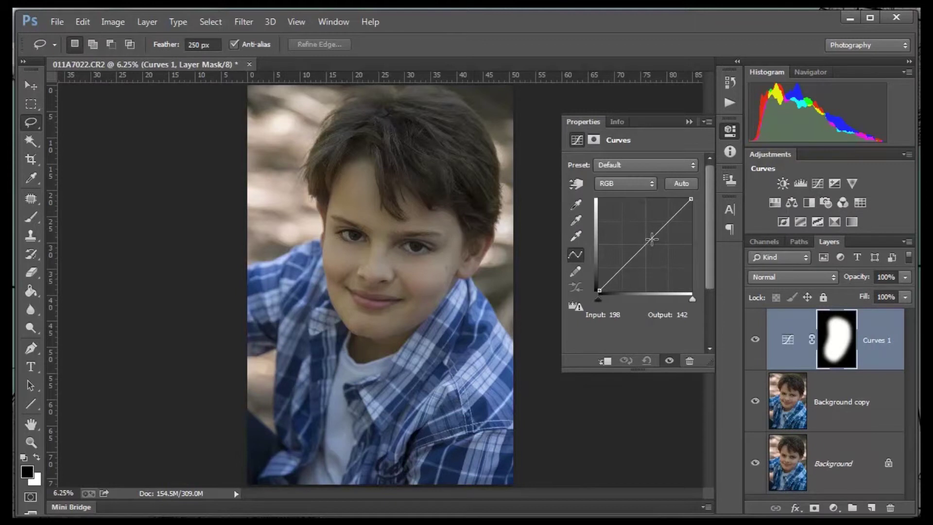
left_click_drag(644, 246, 641, 241)
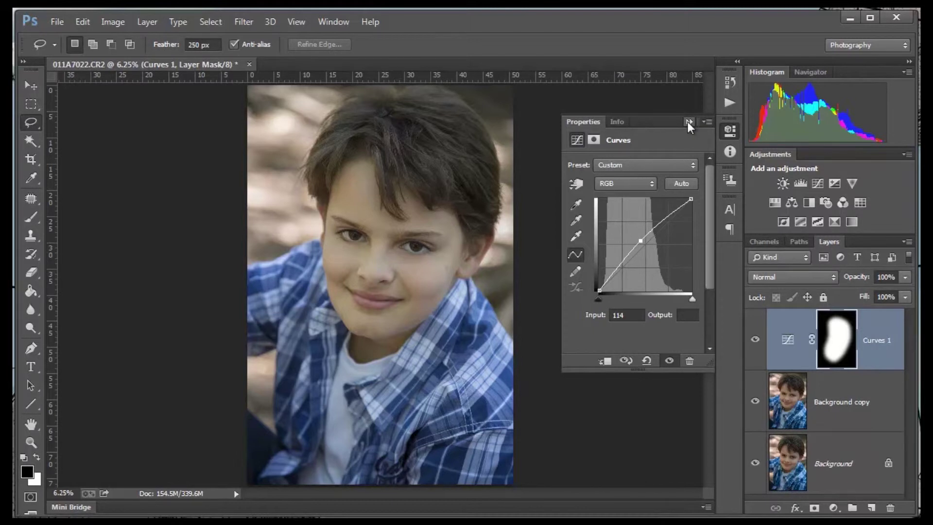
left_click(689, 122)
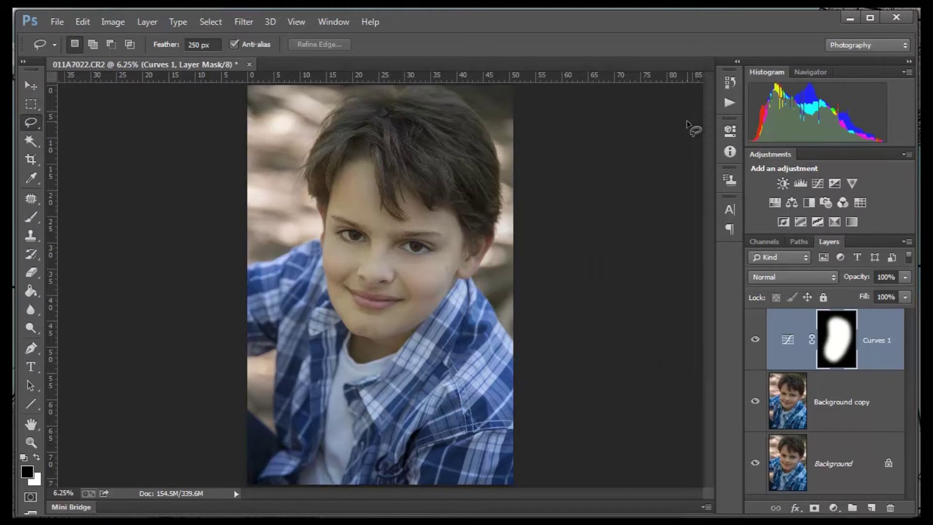
Stamp the visible layers into a new merged layer above the Curves adjustment for work on the eyes
key("ctrl+plus")
key("ctrl+plus")
key("ctrl+plus")
key("ctrl+plus")
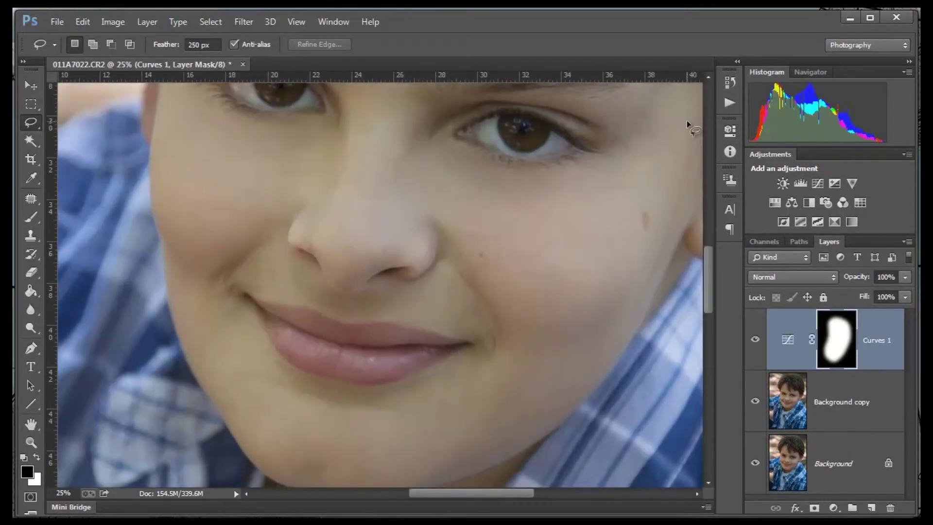
mouse_move(709, 286)
left_mouse_down()
mouse_move(708, 311)
mouse_move(705, 233)
mouse_move(708, 281)
left_mouse_up()
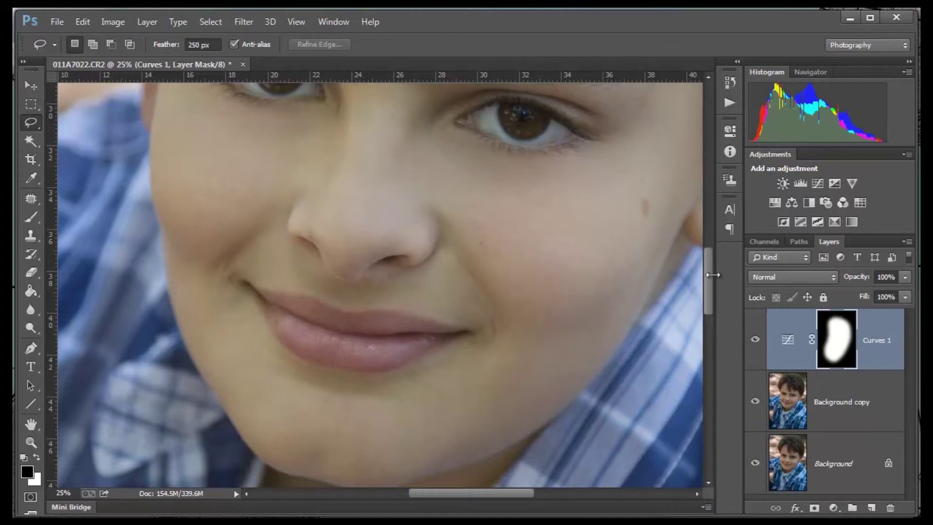
left_click_drag(711, 275, 709, 231)
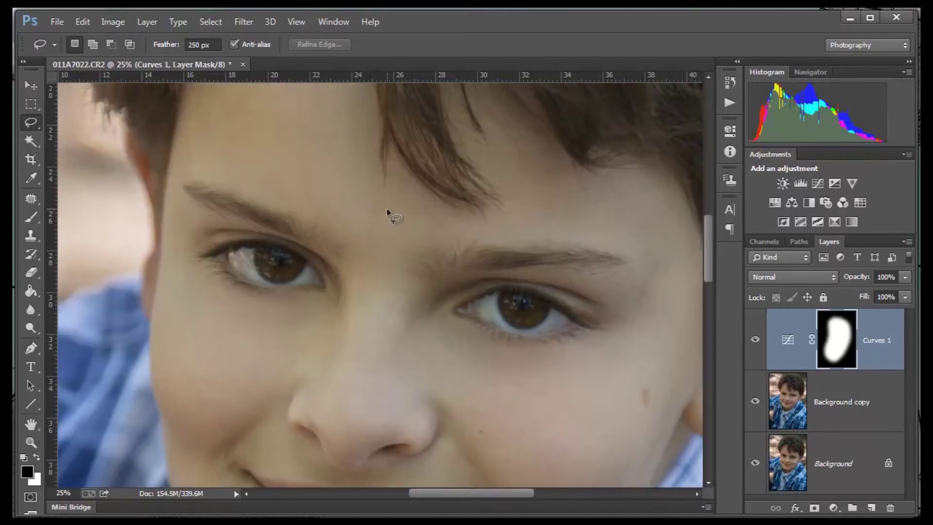
mouse_move(708, 250)
left_mouse_down()
mouse_move(710, 275)
mouse_move(709, 250)
left_mouse_up()
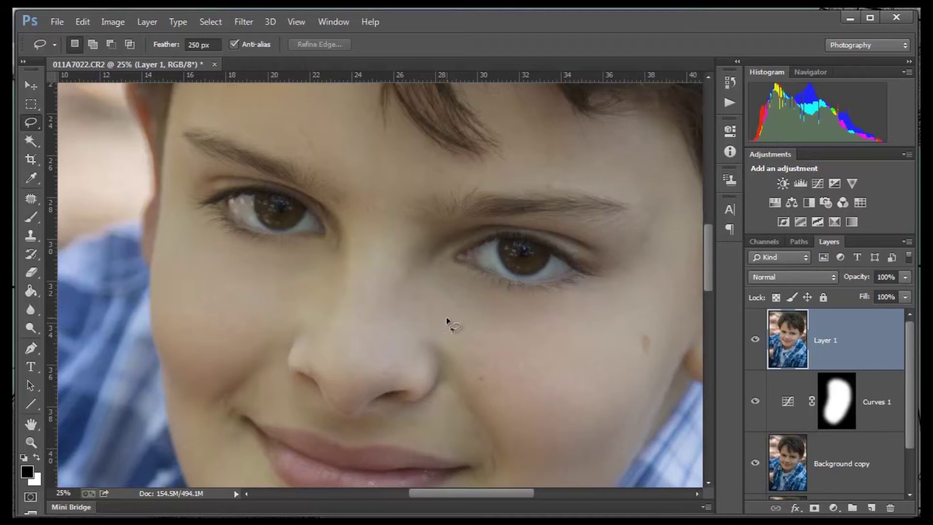
Set the merged layer's blend mode to Screen and hide its effect with a black layer mask
left_click(769, 277)
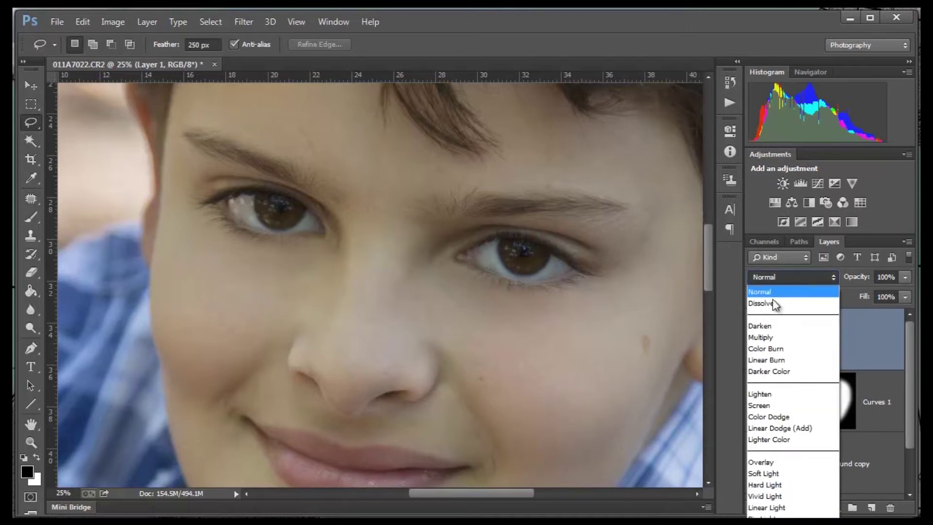
left_click(783, 405)
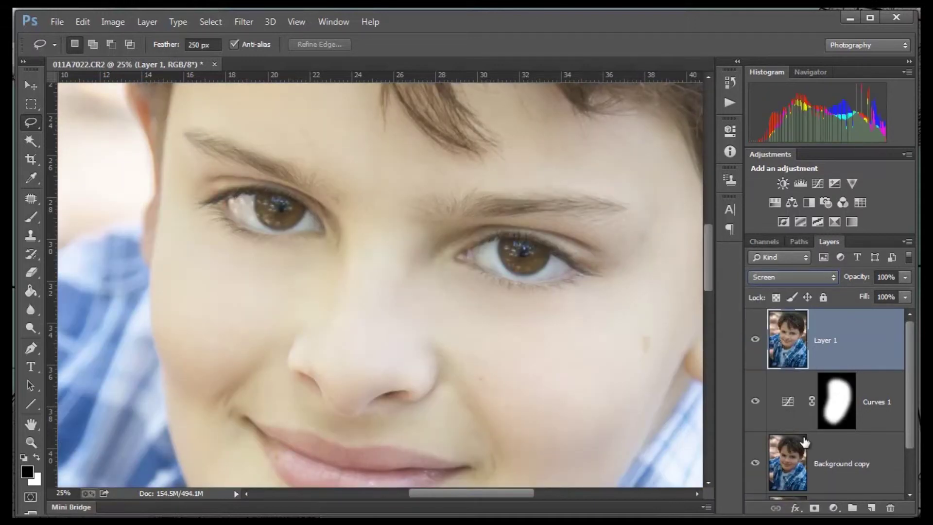
left_click(815, 508, "alt")
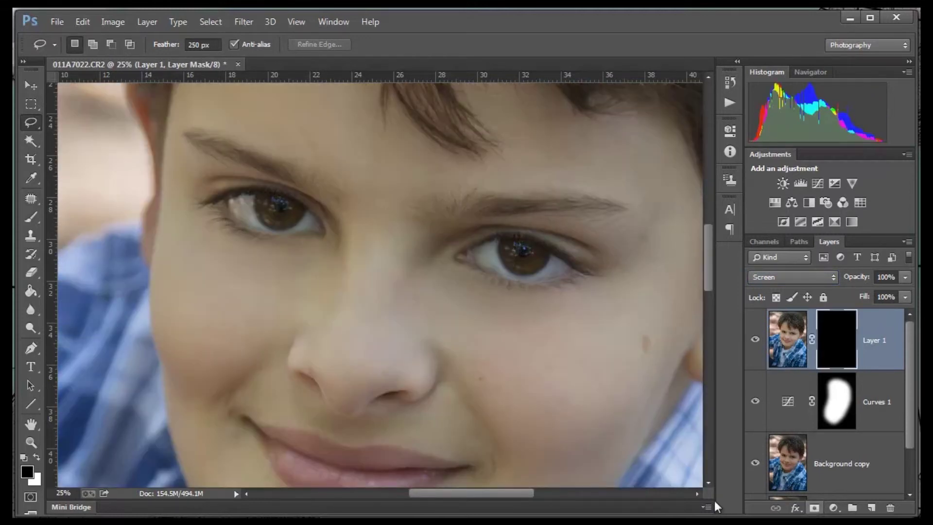
Paint white over both eyes on the Layer 1 mask with a 200 px brush at 24% opacity to brighten them
left_click(30, 218)
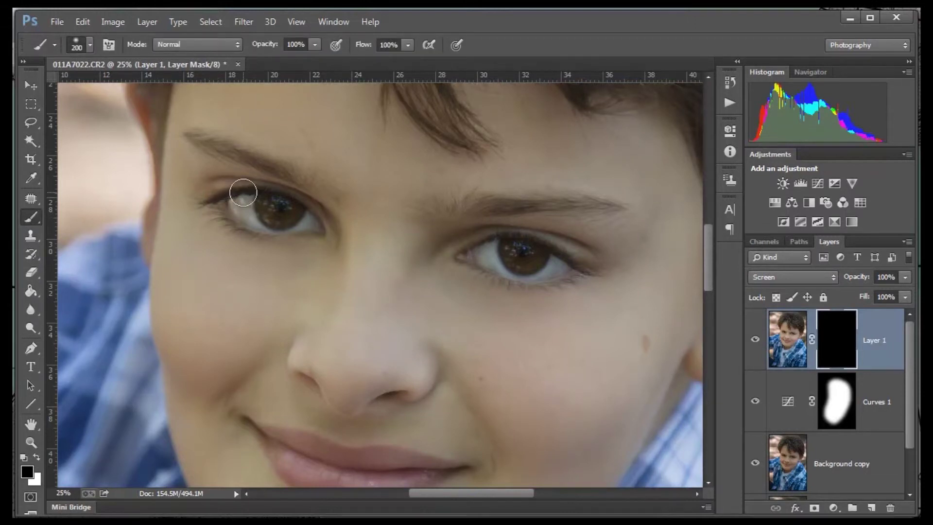
left_click(37, 458)
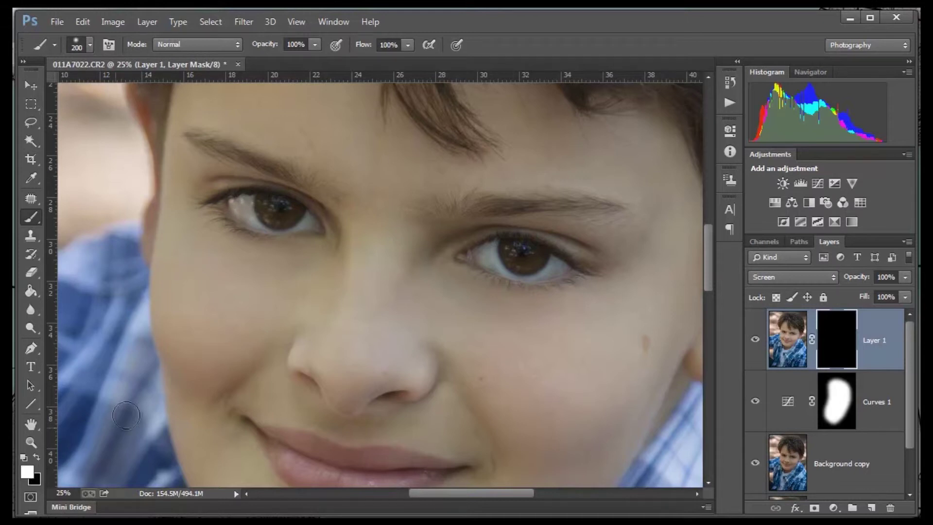
left_click_drag(272, 49, 219, 49)
type("24")
key("Return")
mouse_move(261, 202)
left_mouse_down()
mouse_move(291, 210)
mouse_move(238, 214)
mouse_move(297, 211)
mouse_move(309, 224)
mouse_move(243, 203)
mouse_move(299, 229)
mouse_move(274, 232)
left_mouse_up()
mouse_move(454, 250)
left_mouse_down()
mouse_move(476, 246)
mouse_move(474, 254)
mouse_move(568, 269)
mouse_move(480, 263)
mouse_move(555, 266)
mouse_move(493, 253)
mouse_move(484, 257)
mouse_move(558, 265)
mouse_move(487, 254)
mouse_move(497, 266)
mouse_move(555, 266)
left_mouse_up()
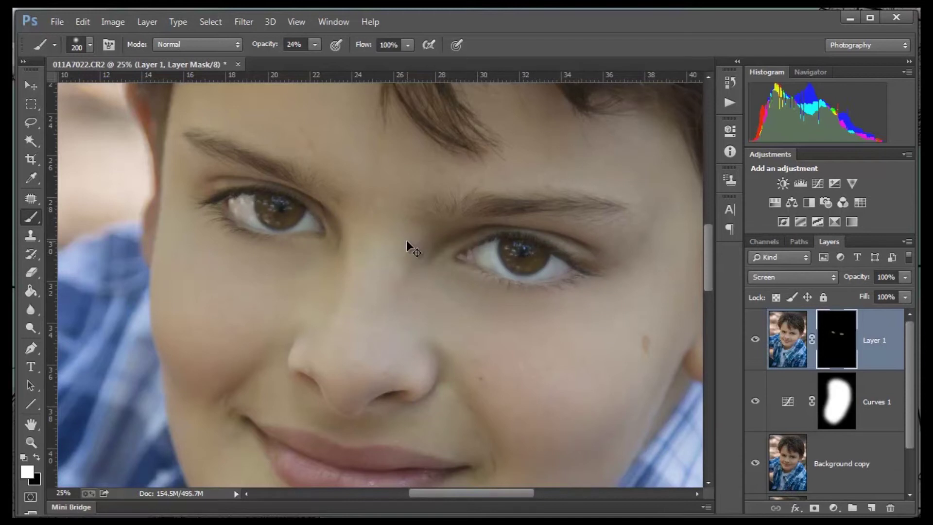
Enlarge the brush to 700 px and paint white on the Layer 1 mask to brighten the areas around both eyes
key("ctrl+minus")
key("ctrl+minus")
key("bracketright")
key("bracketright")
key("bracketright")
key("bracketright")
key("bracketright")
key("bracketright")
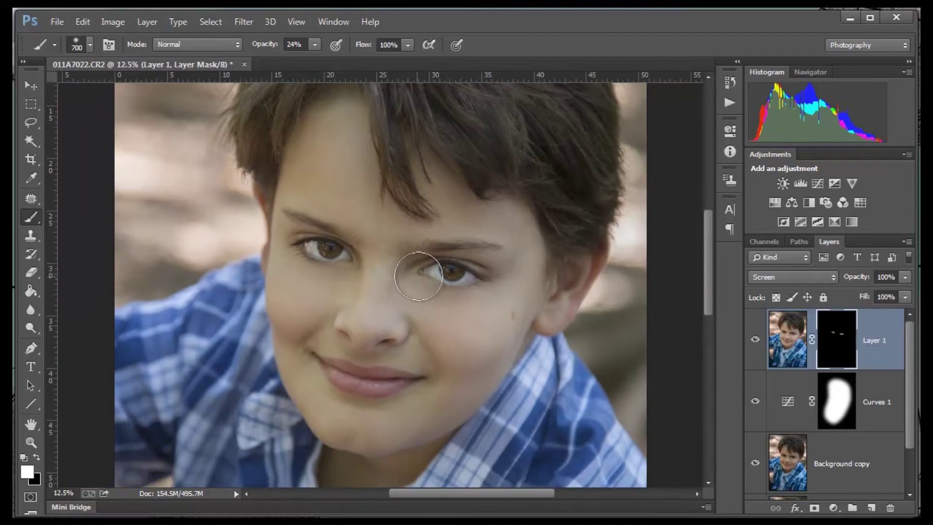
mouse_move(458, 267)
left_mouse_down()
mouse_move(506, 265)
mouse_move(457, 270)
left_mouse_up()
left_click_drag(331, 270, 269, 225)
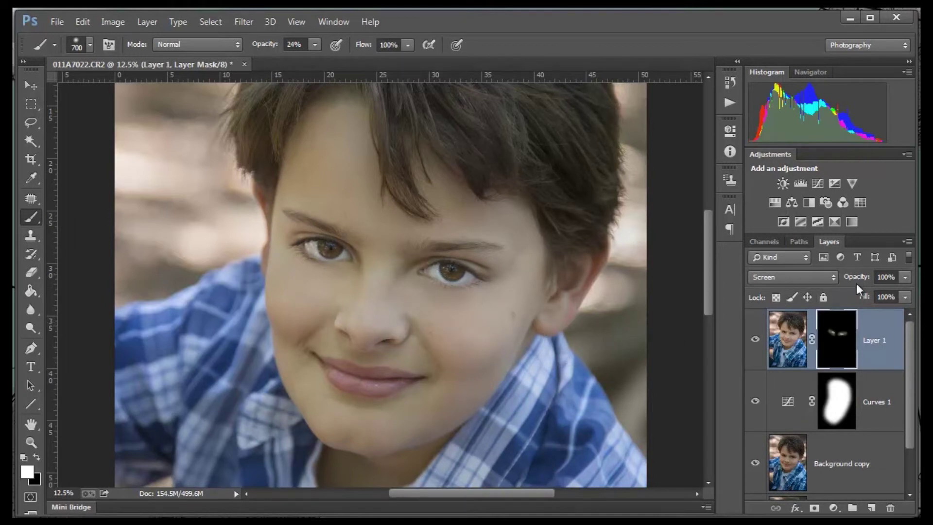
Reduce the opacity of the Screen-mode Layer 1 to 84%
left_click_drag(858, 281, 848, 282)
key("Return")
key("ctrl+minus")
key("ctrl+minus")
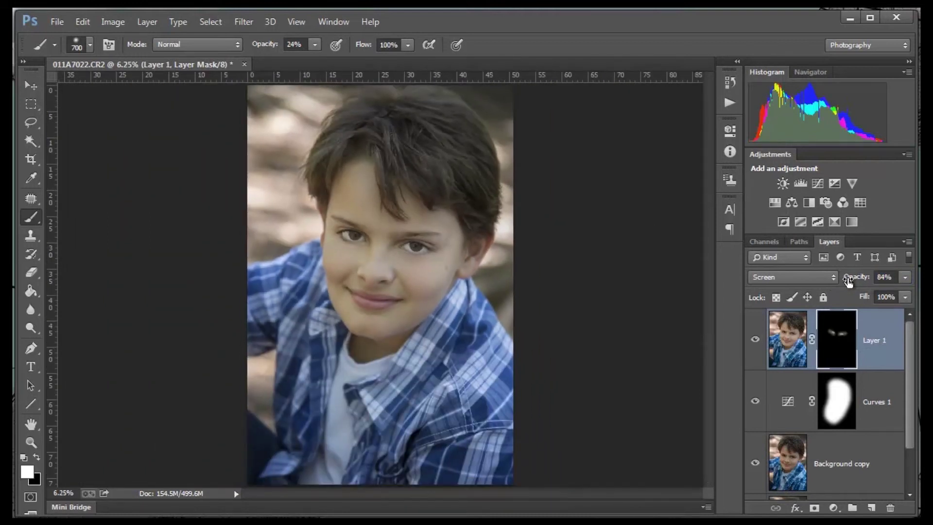
Lasso the picture just inside its edges with a 250 px feather, add a Curves adjustment and invert its mask to target the borders
left_click(31, 124)
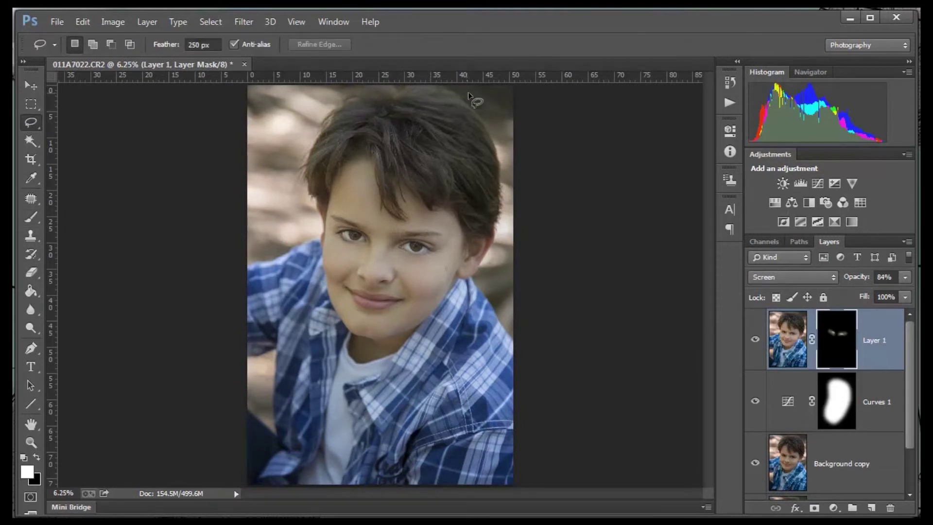
mouse_move(492, 96)
left_mouse_down()
mouse_move(278, 102)
mouse_move(268, 130)
mouse_move(261, 345)
mouse_move(270, 453)
mouse_move(290, 473)
mouse_move(444, 474)
mouse_move(476, 449)
mouse_move(502, 155)
mouse_move(494, 95)
left_mouse_up()
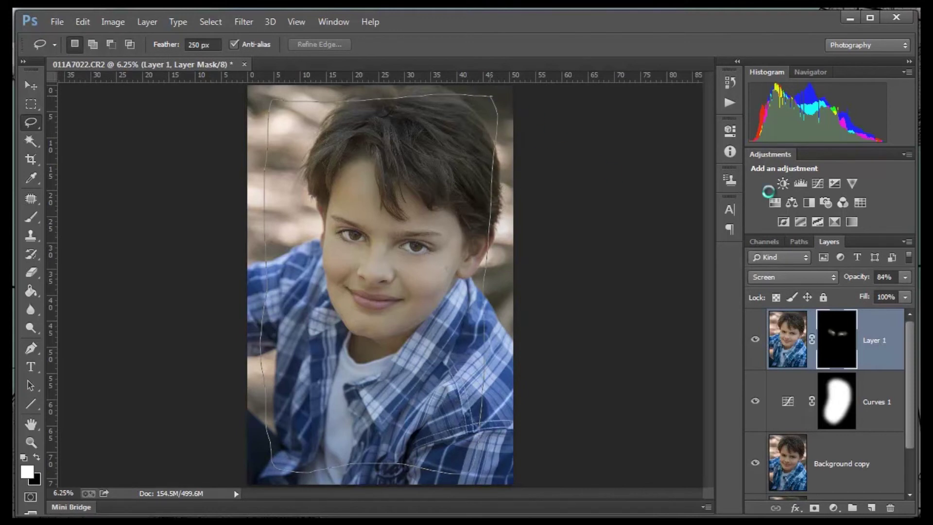
left_click(818, 182)
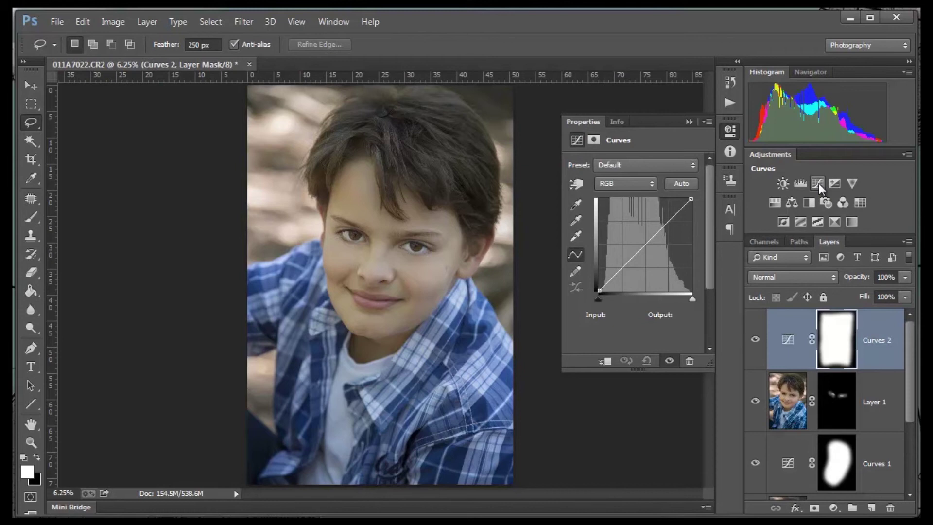
key("ctrl+i")
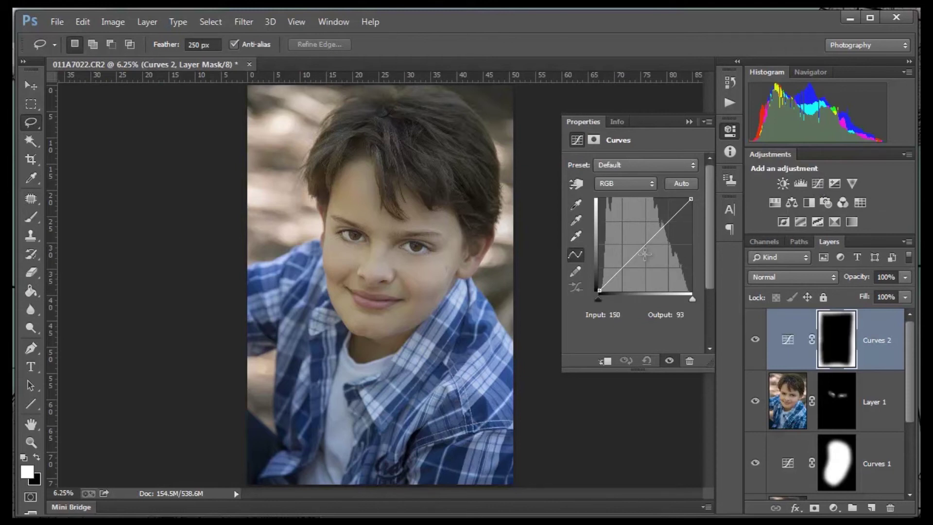
Pull the Curves 2 midtones down at input 141 to darken the borders, and stamp all visible layers into a new top layer
left_click_drag(645, 253, 650, 257)
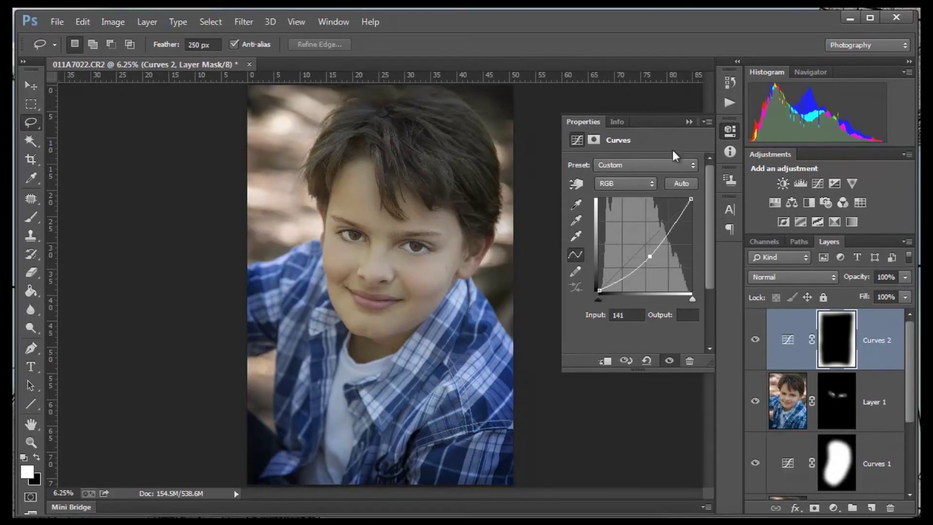
key("ctrl+alt+shift+e")
Hide Curves 2, Layer 1, Curves 1 and Background copy beneath the stamped layer
left_click(755, 402)
scroll(756, 408, "down", 1)
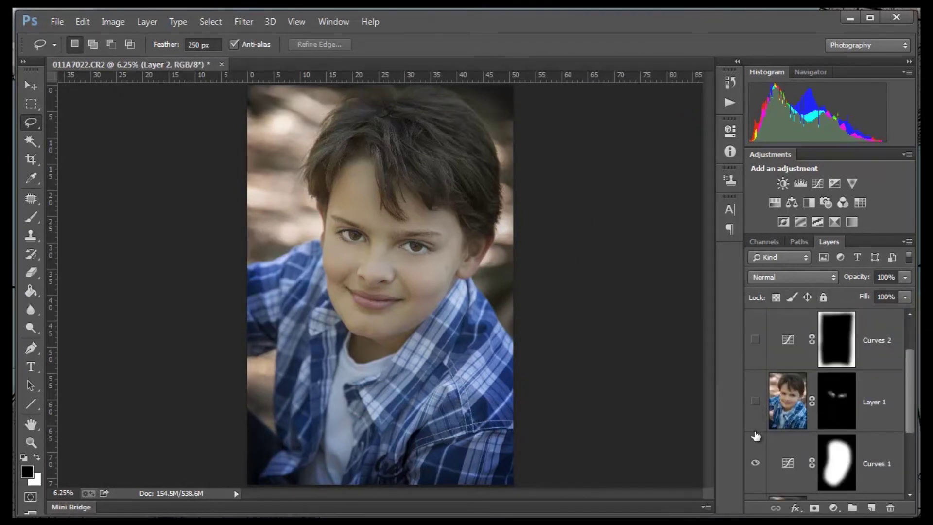
scroll(758, 462, "down", 2)
left_click(756, 407)
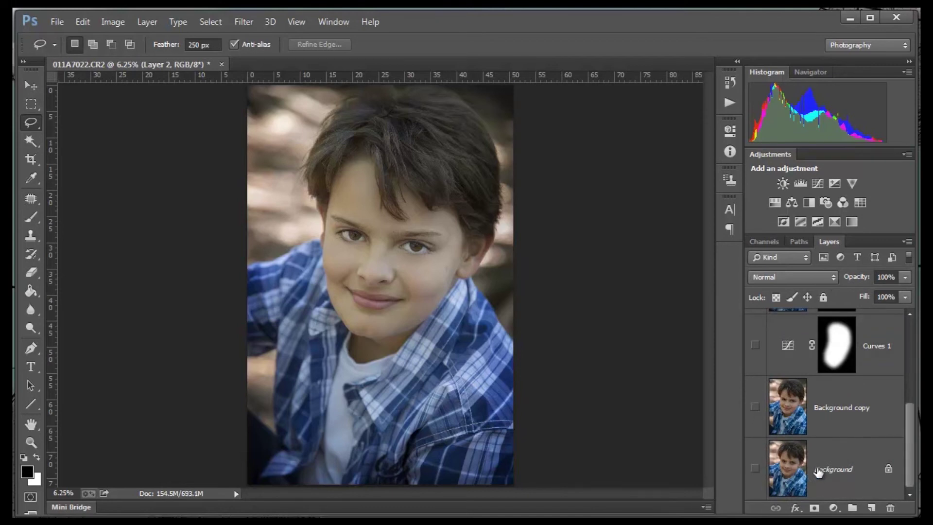
Switch the stamped Layer 2 off and on again to compare the retouched portrait with the original
scroll(760, 469, "up", 3)
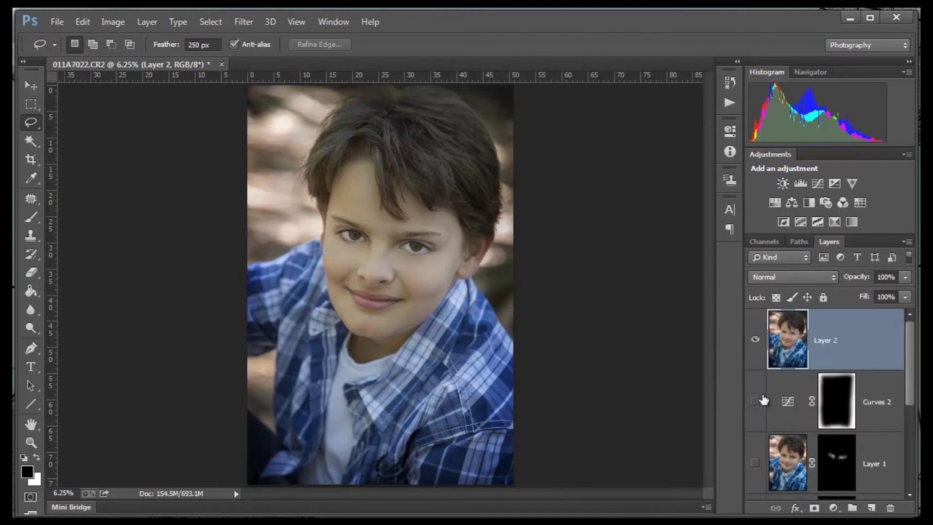
left_click(755, 345)
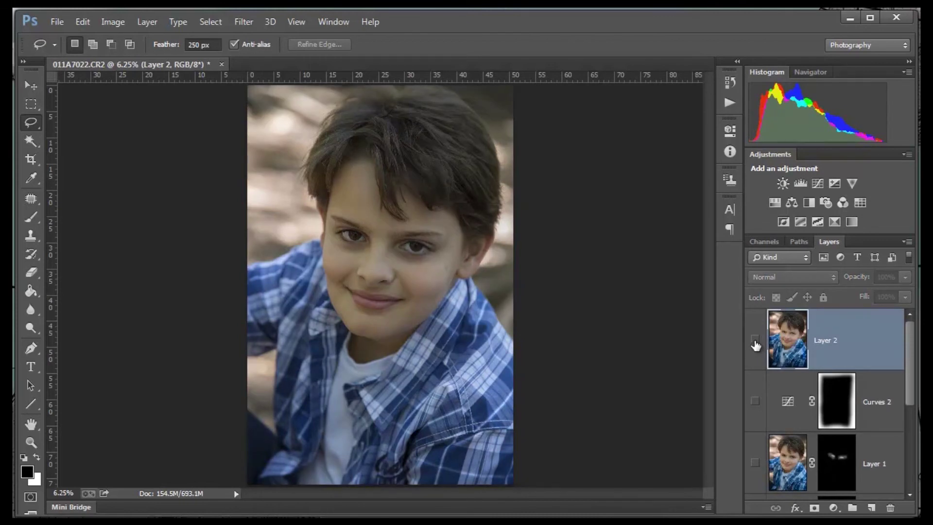
left_click(756, 343)
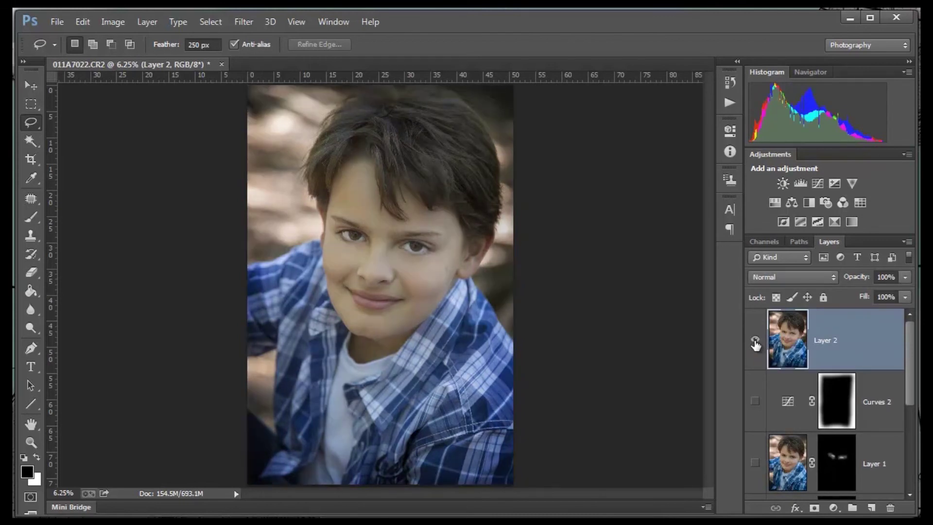